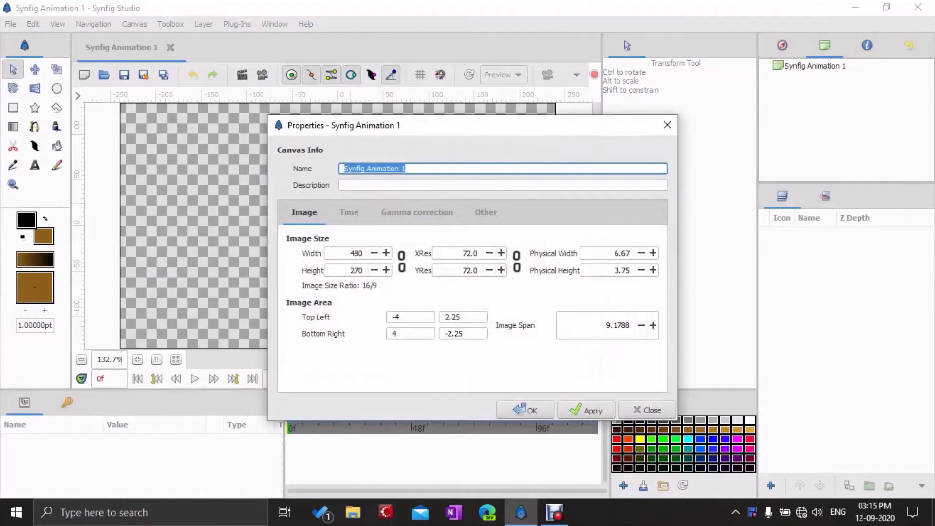
Name the canvas 'fire animation' with the description 'demo' in Canvas Properties.
text(fi)
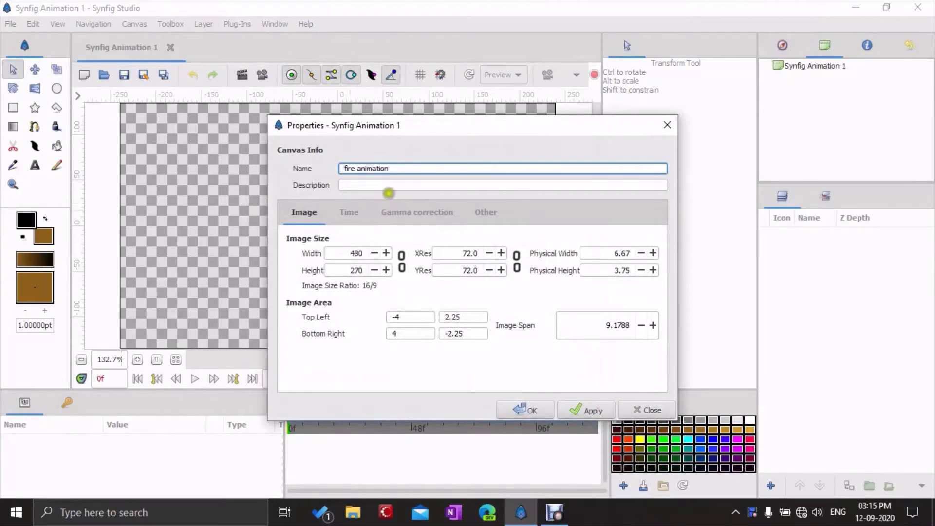
click(388, 185)
text(demo)
click(525, 410)
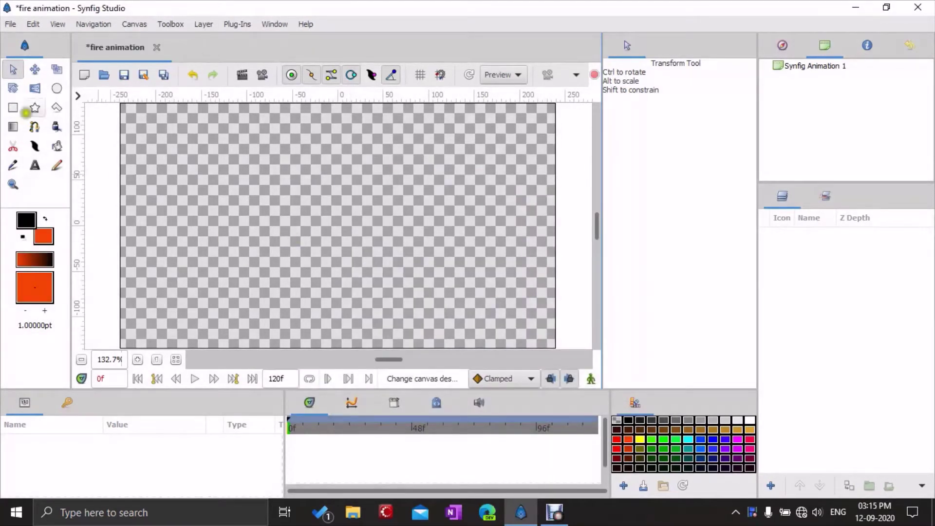
Draw an orange rectangle across the centre of the canvas with the Rectangle tool.
click(12, 107)
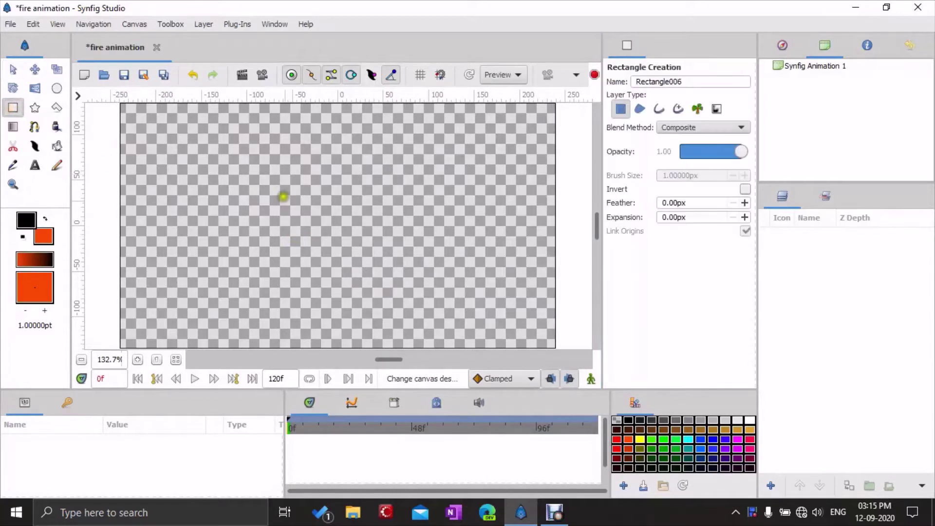
double_click(673, 82)
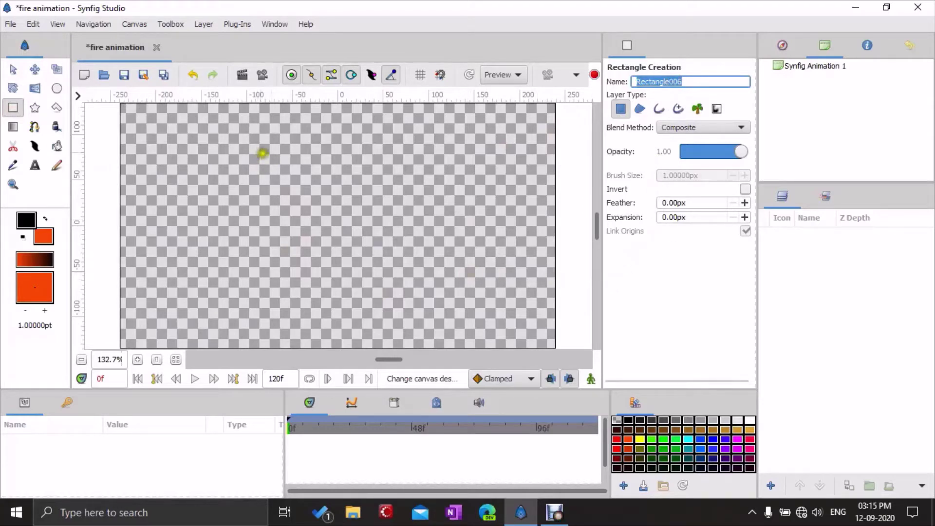
drag(272, 159, 385, 303)
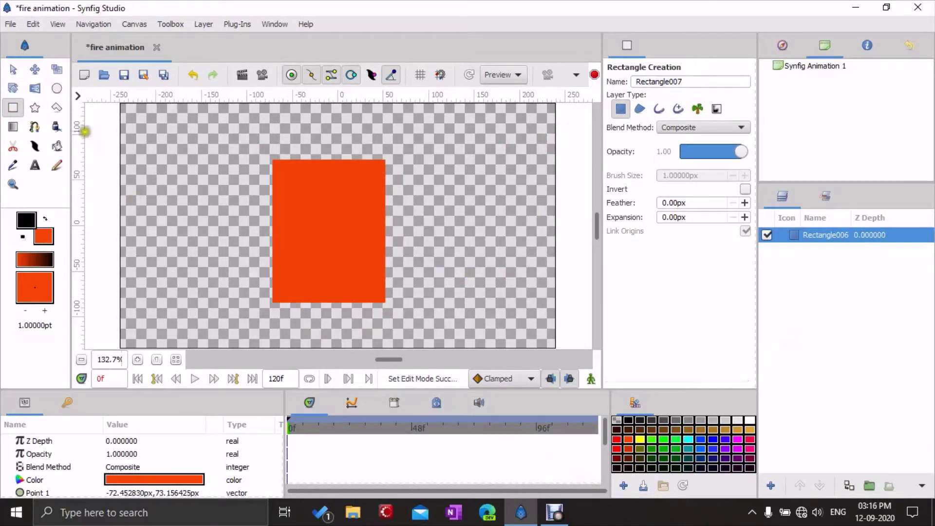
Draw a near-black circle to the right of the rectangle.
click(57, 89)
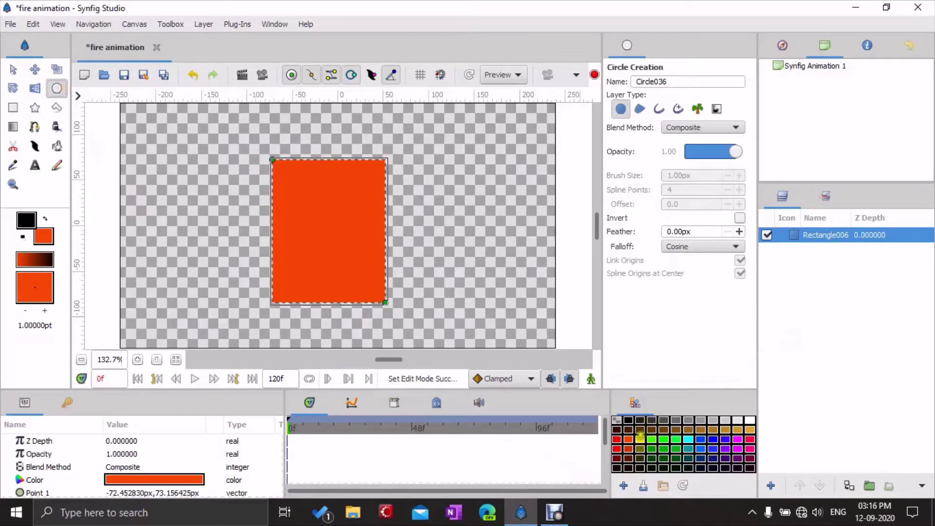
click(640, 420)
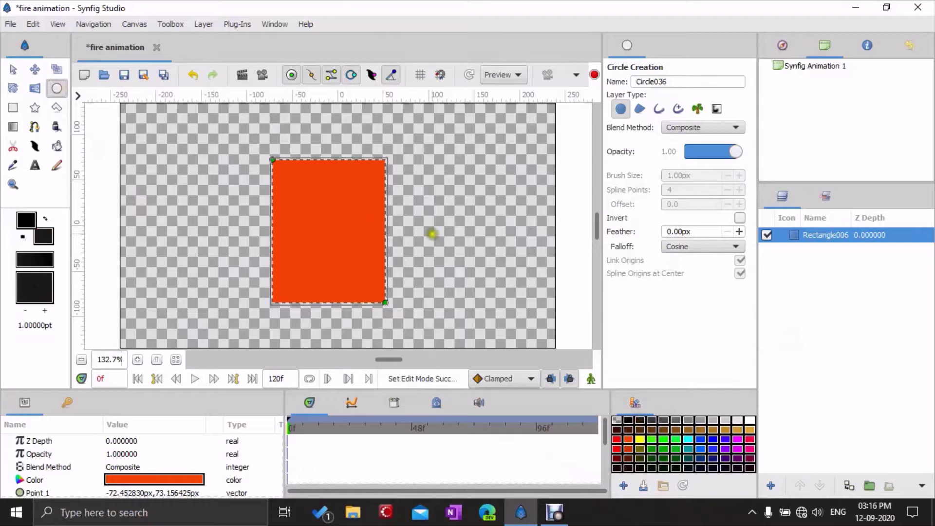
drag(438, 232, 491, 232)
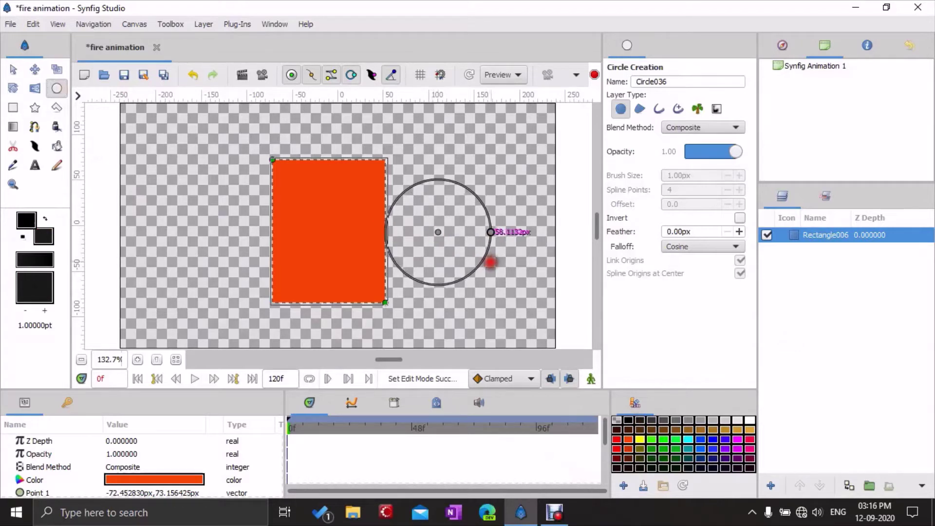
key(a)
Ring the black circle's edge with many overlapping brown circles.
key(c)
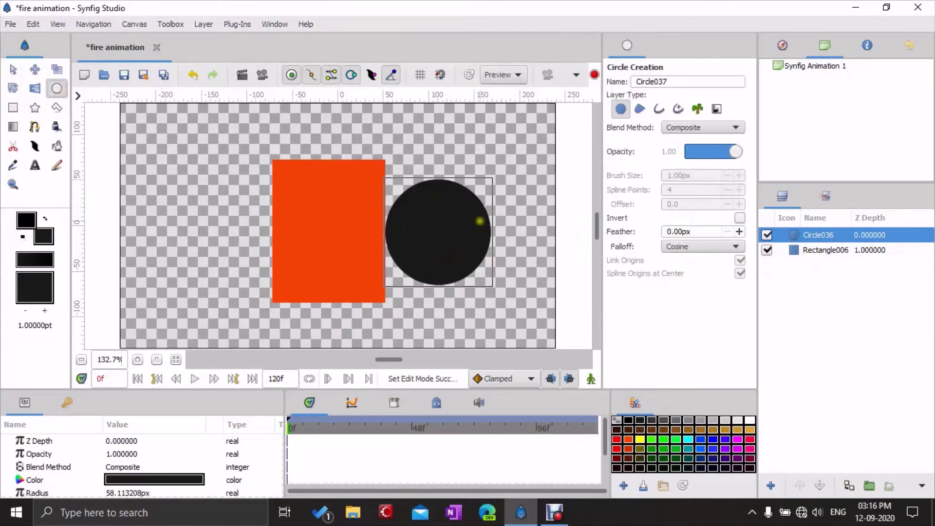
click(652, 429)
drag(486, 226, 516, 225)
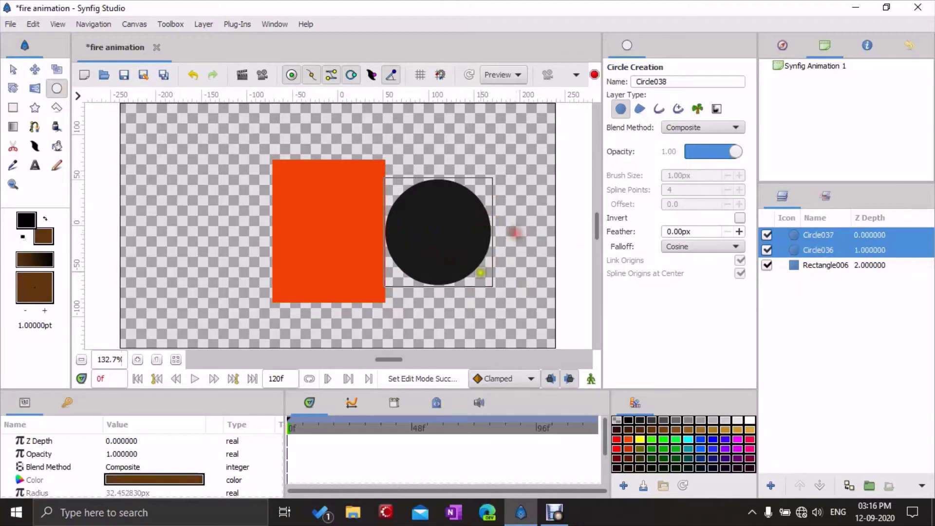
mouse_move(475, 270)
mouse_down()
mouse_move(490, 275)
mouse_move(465, 293)
mouse_move(436, 287)
mouse_move(414, 268)
mouse_up()
mouse_move(387, 246)
mouse_down()
mouse_move(399, 248)
mouse_move(392, 226)
mouse_up()
drag(392, 202, 402, 181)
mouse_move(417, 157)
mouse_down()
mouse_move(438, 188)
mouse_move(458, 168)
mouse_move(487, 199)
mouse_up()
drag(477, 229, 484, 232)
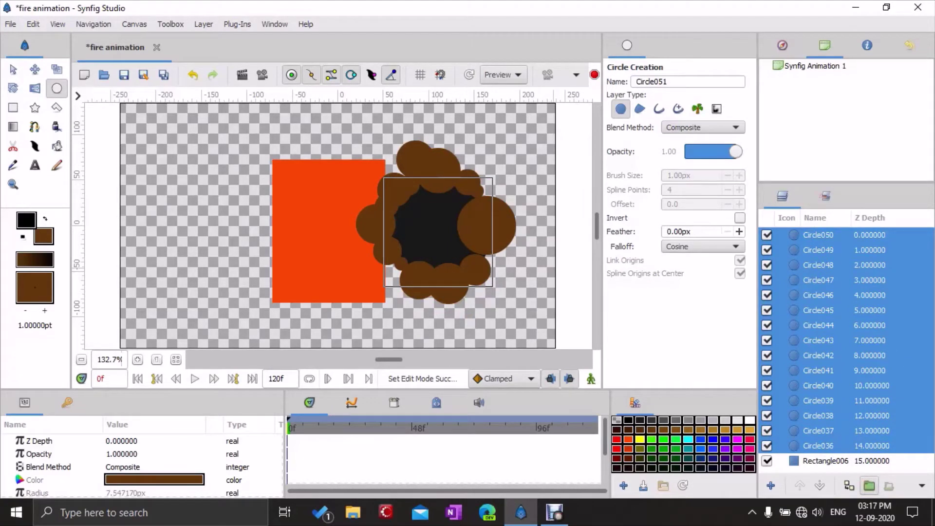
Group all circle layers, recentre the group's origin, and shift it left over the rectangle.
click(869, 485)
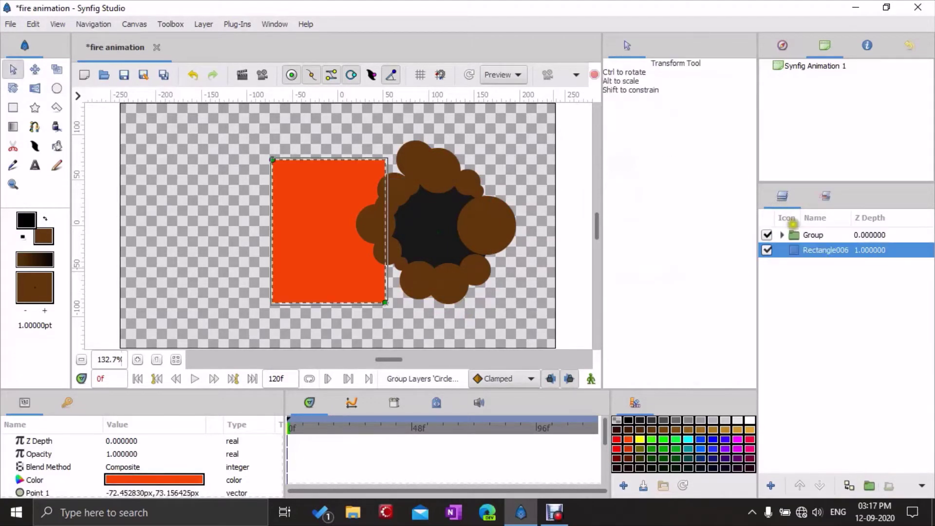
click(806, 234)
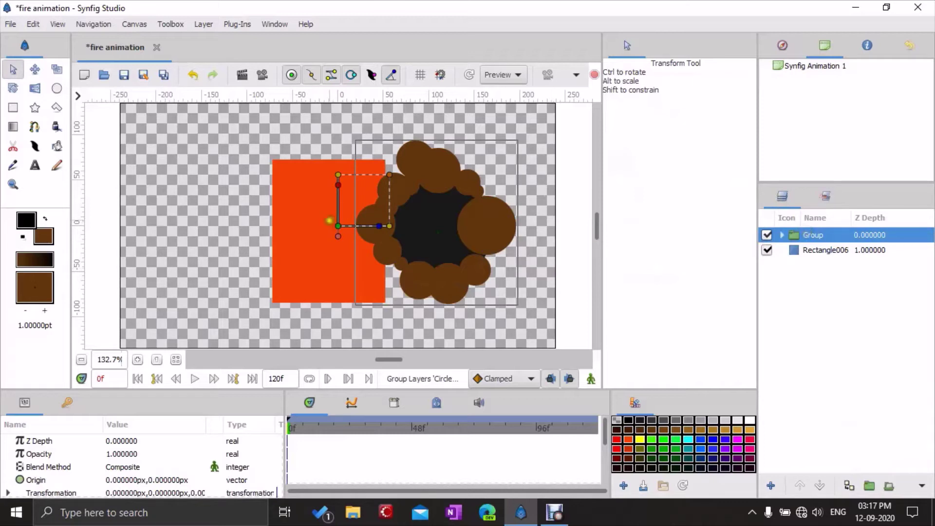
drag(338, 235, 436, 240)
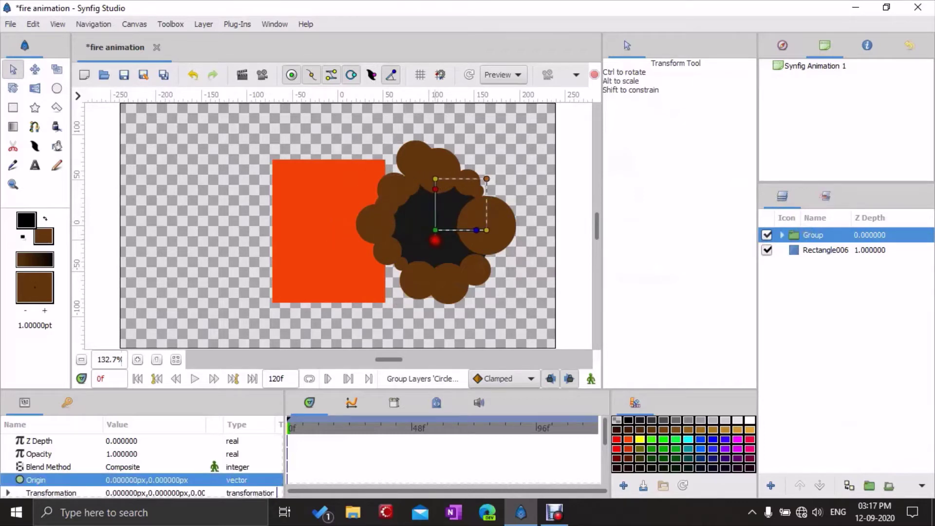
drag(435, 240, 408, 242)
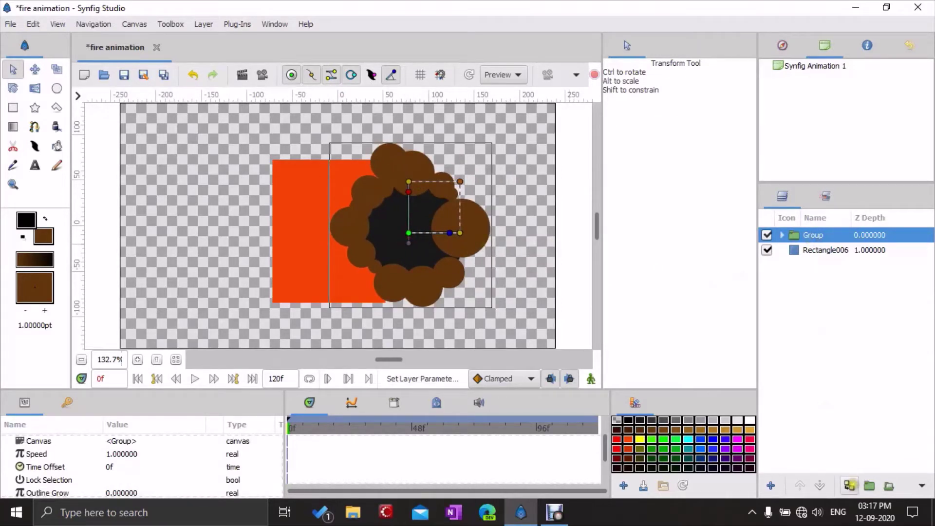
Duplicate the circle group, move the copy to the rectangle's left, and shrink it.
click(849, 486)
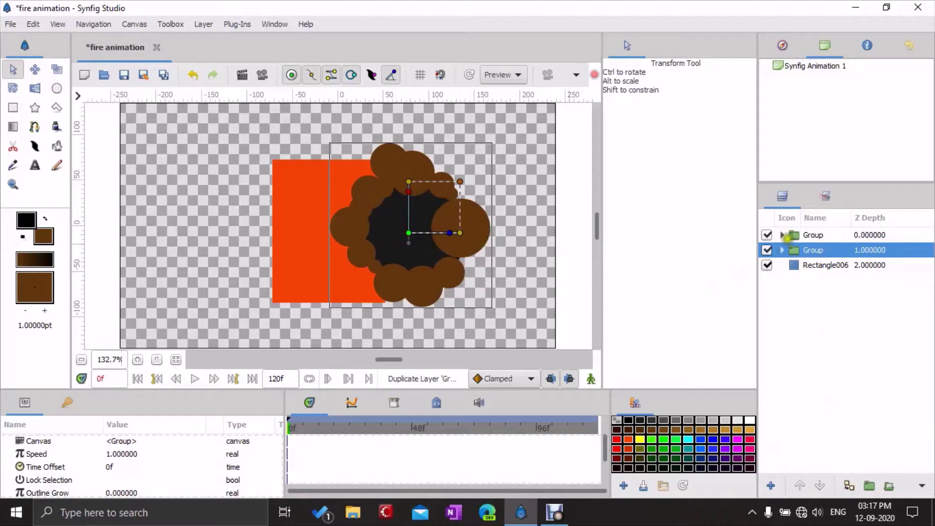
click(787, 236)
drag(406, 232, 282, 233)
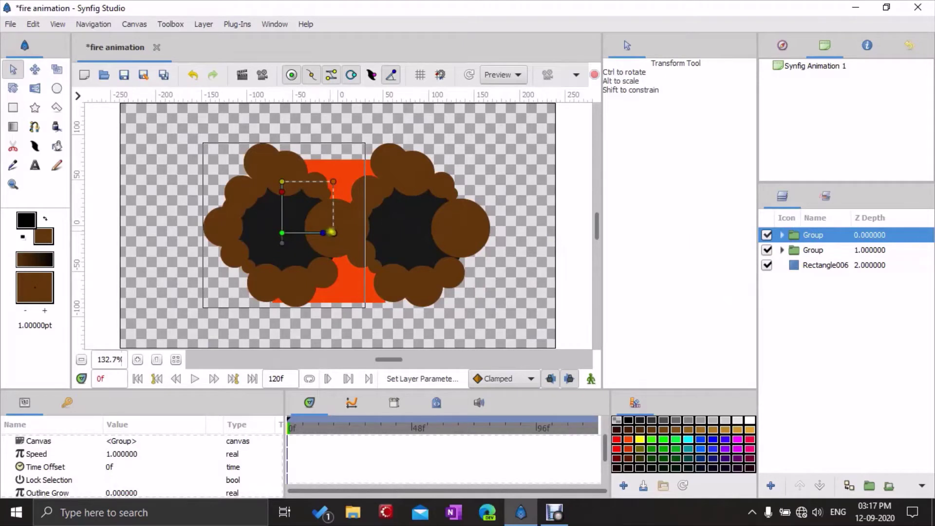
mouse_move(332, 232)
mouse_down()
mouse_move(234, 232)
mouse_move(259, 223)
mouse_move(261, 200)
mouse_move(249, 268)
mouse_up()
Add more group copies, placing a small cluster above the rectangle and nudging the upper-left group.
click(849, 486)
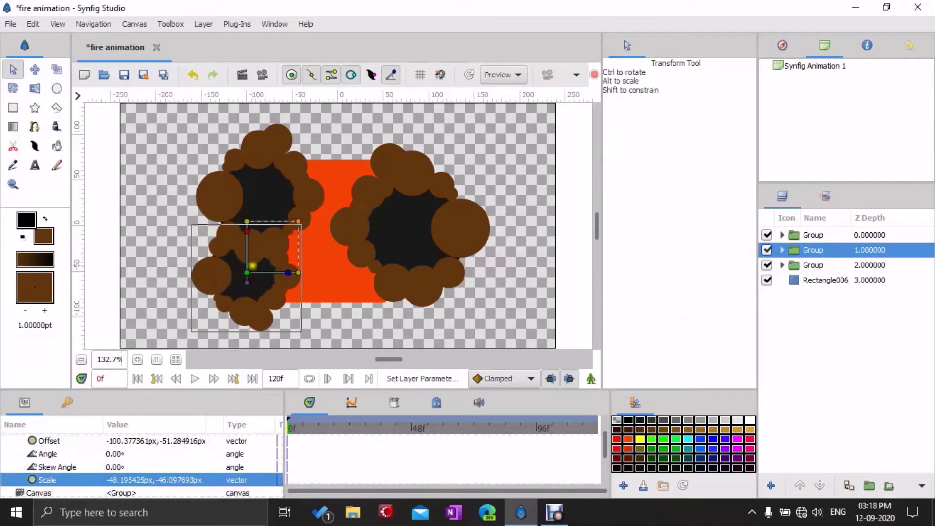
click(397, 222)
click(813, 265)
click(849, 486)
drag(408, 230, 353, 170)
mouse_move(404, 118)
mouse_down()
mouse_move(337, 184)
mouse_move(347, 181)
mouse_up()
click(823, 235)
drag(267, 232, 264, 231)
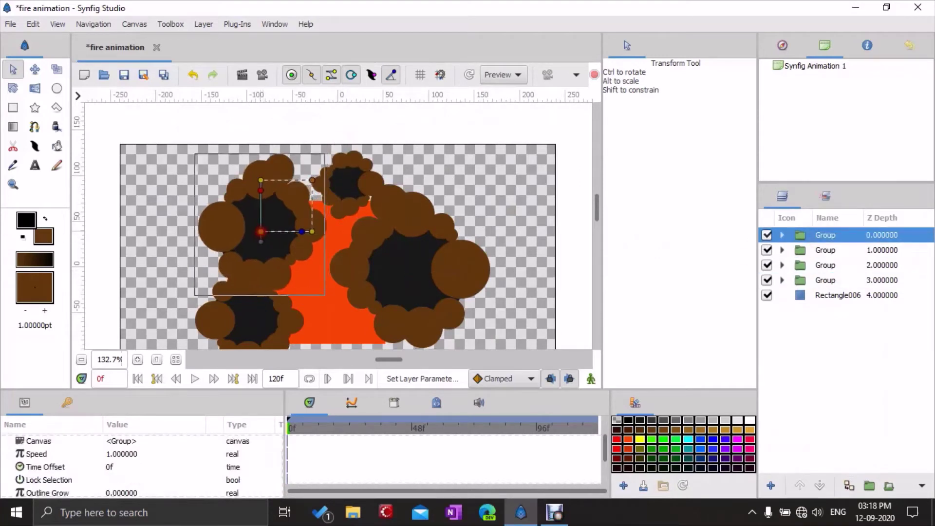
scroll(264, 231, down, 2)
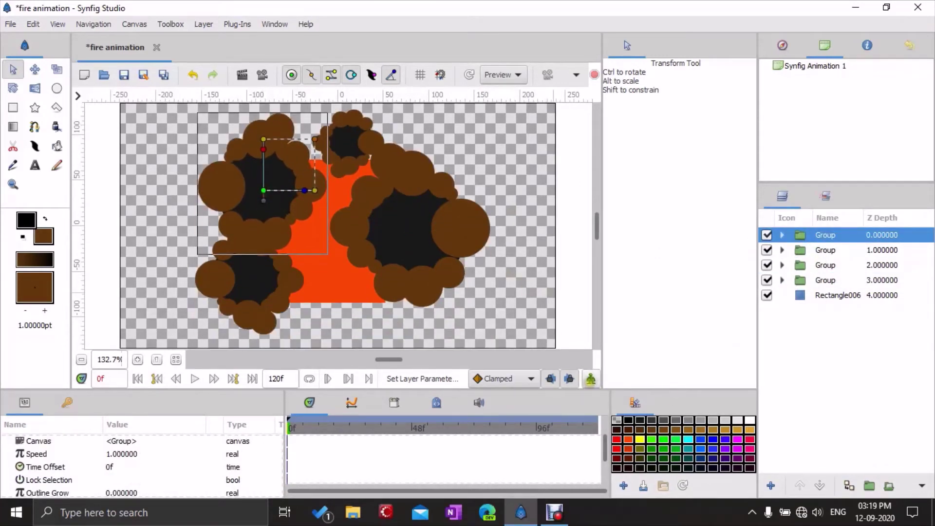
Enable animation mode and add a keyframe at frame 120 alongside frame 0.
click(591, 378)
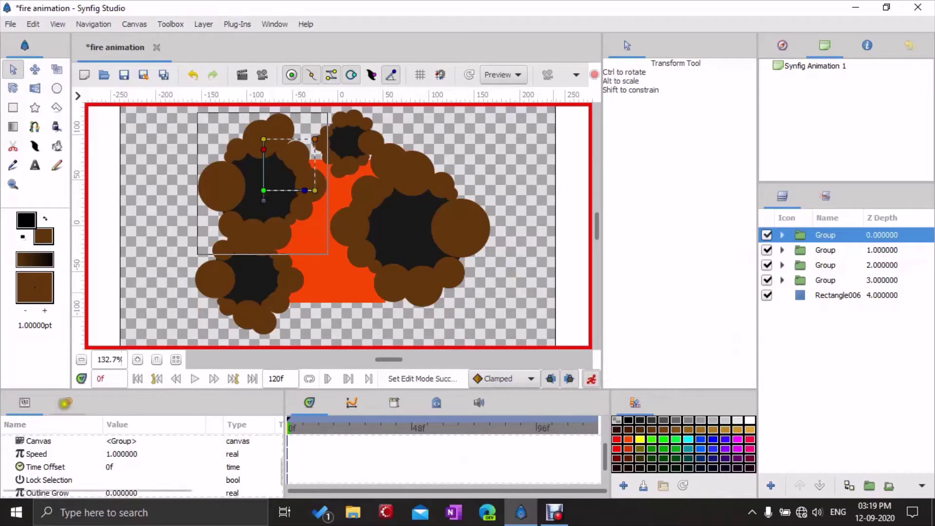
click(66, 403)
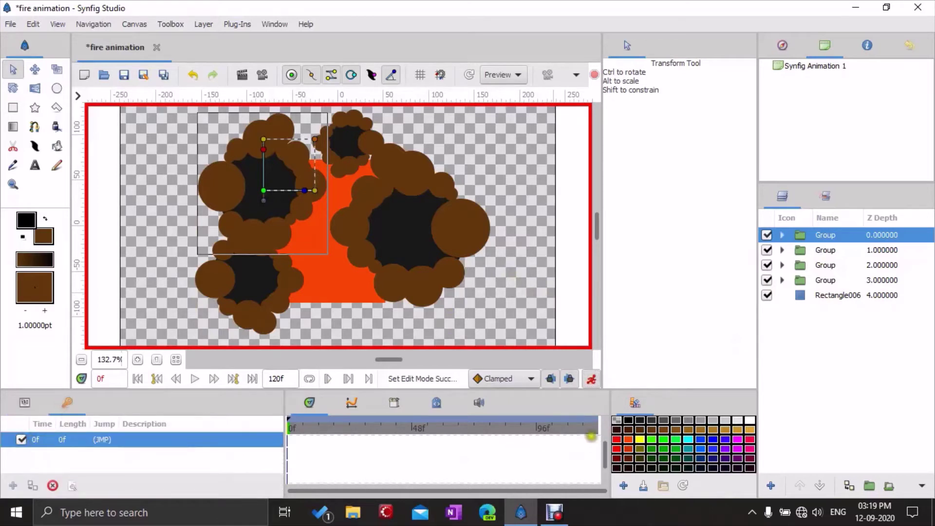
click(594, 426)
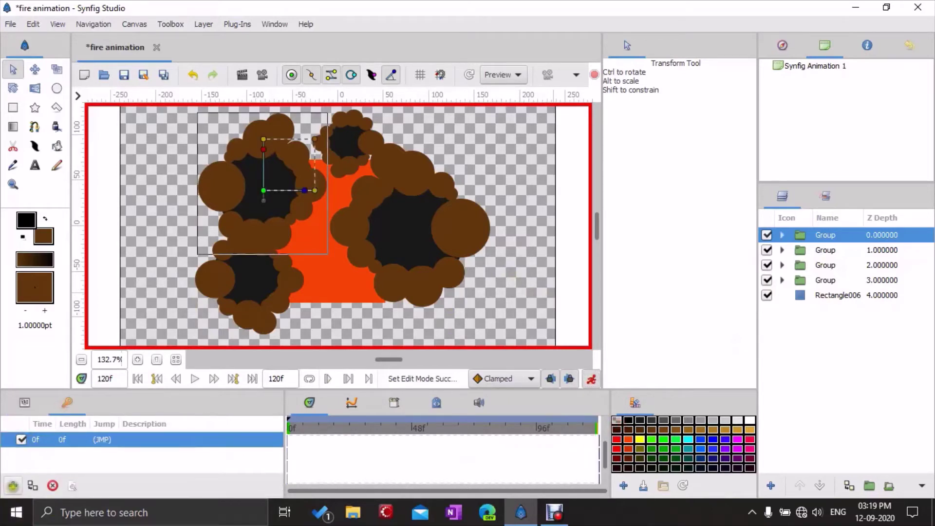
click(12, 486)
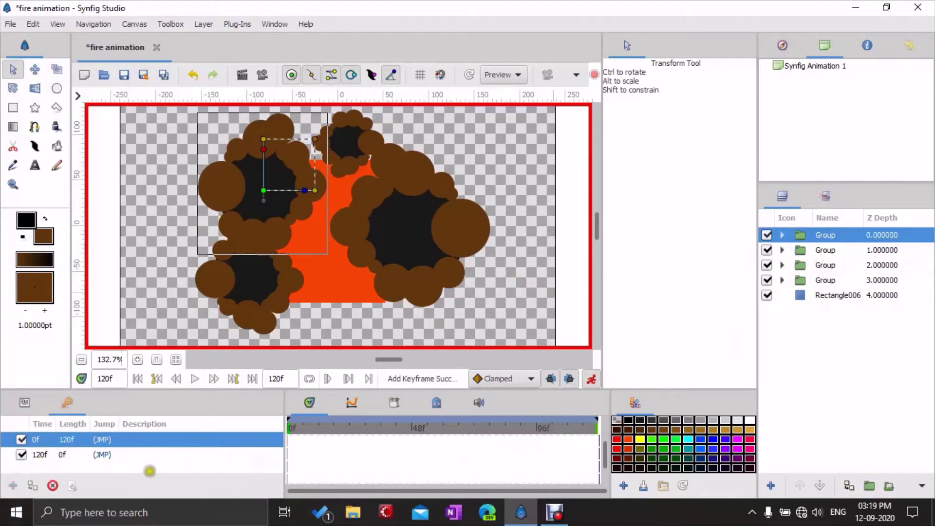
click(105, 454)
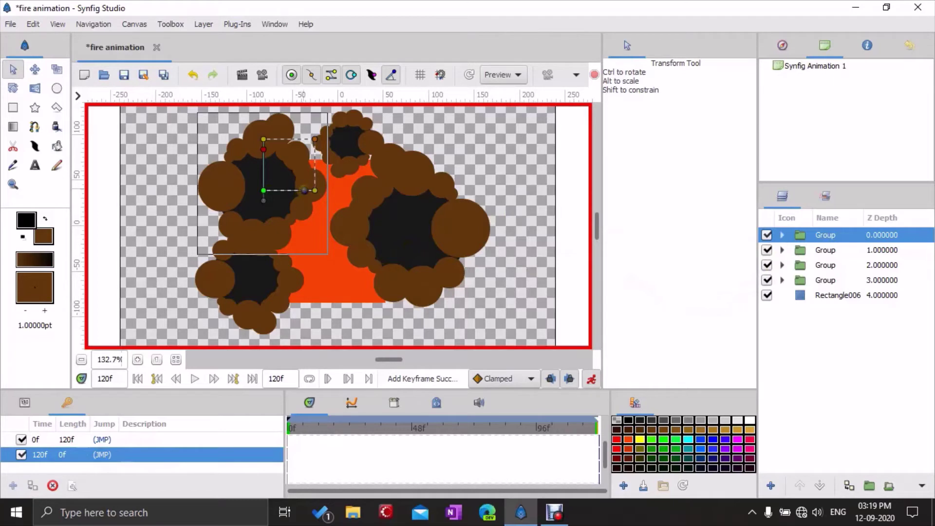
At frame 120, rotate the upper-left circle group and the small top cluster.
mouse_move(305, 190)
mouse_down()
mouse_move(198, 208)
mouse_move(300, 184)
mouse_up()
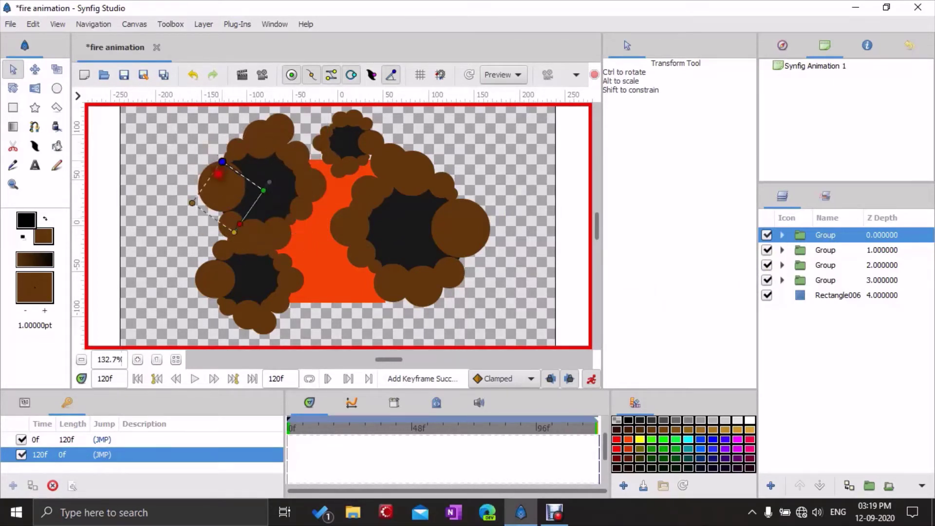
drag(300, 186, 315, 142)
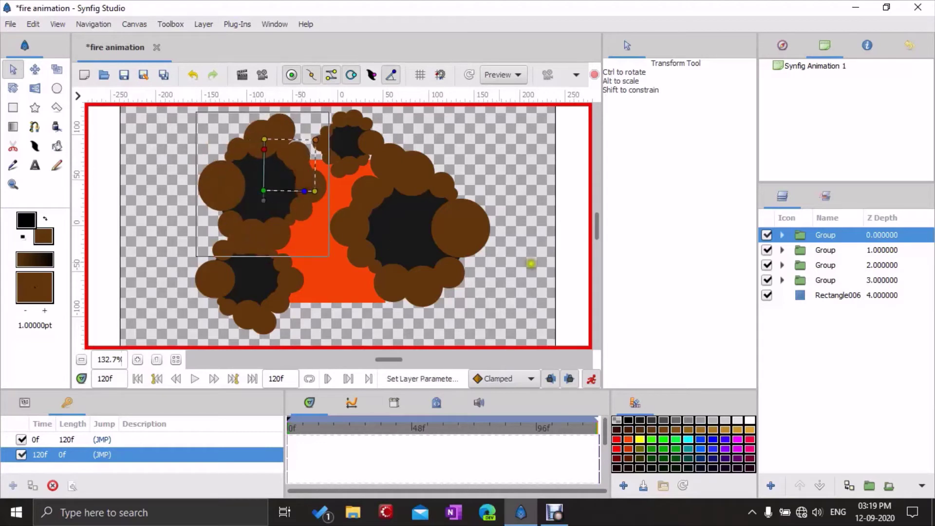
click(279, 278)
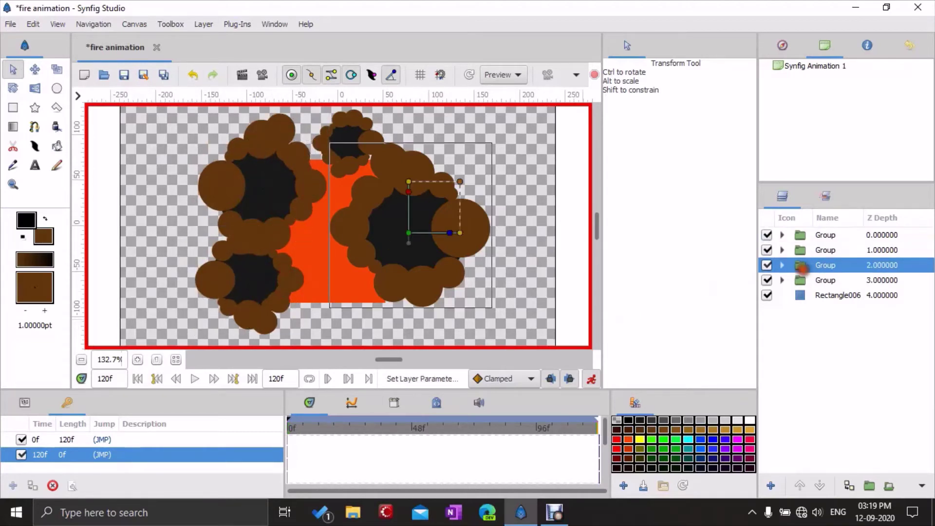
click(365, 216)
click(350, 140)
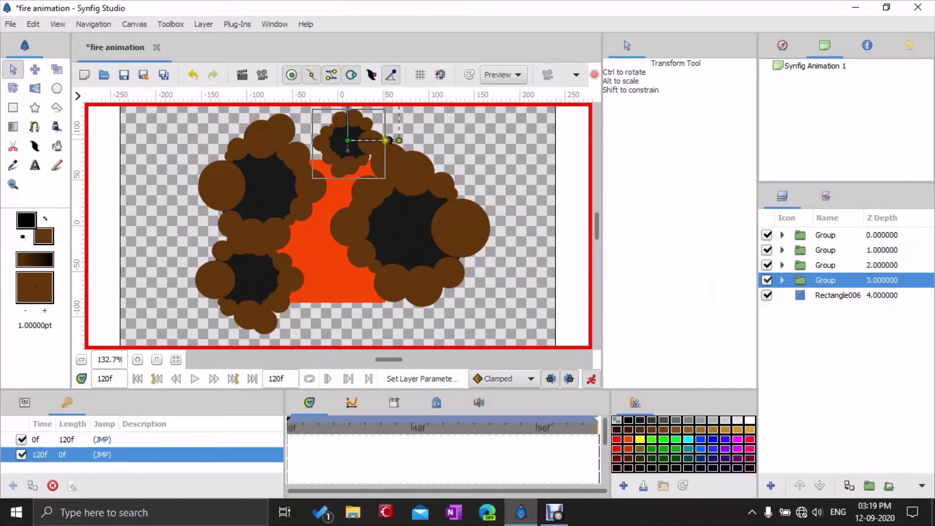
drag(383, 133, 392, 146)
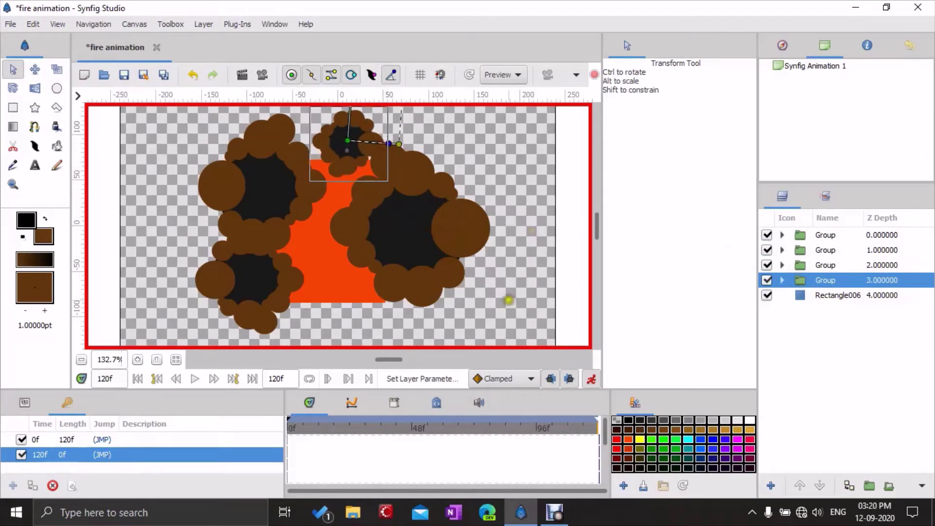
Leave animation mode, go to frame 0, and set the top-left smoke group to Alpha Over.
click(591, 379)
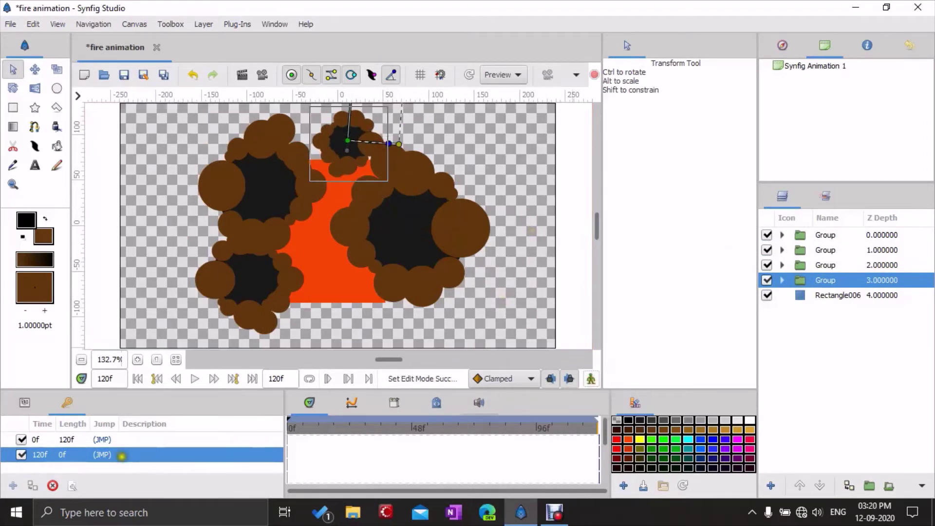
click(91, 440)
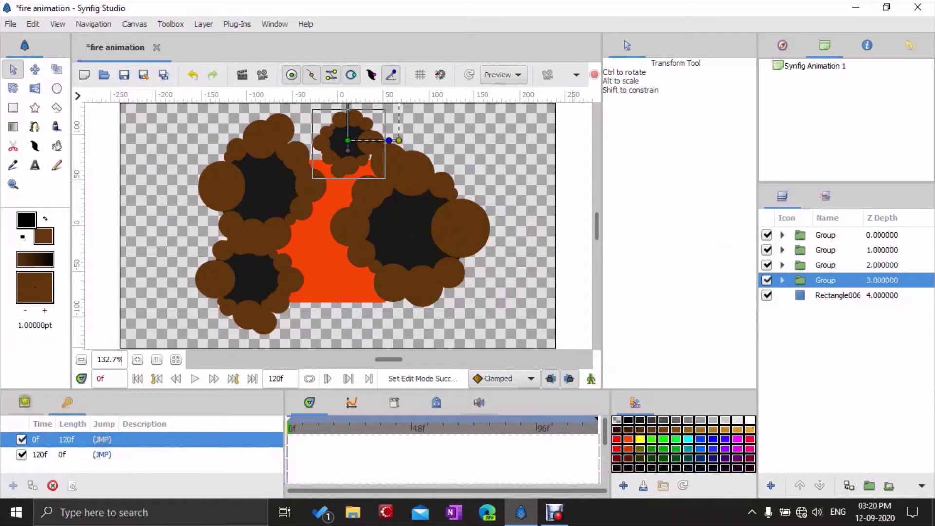
click(25, 402)
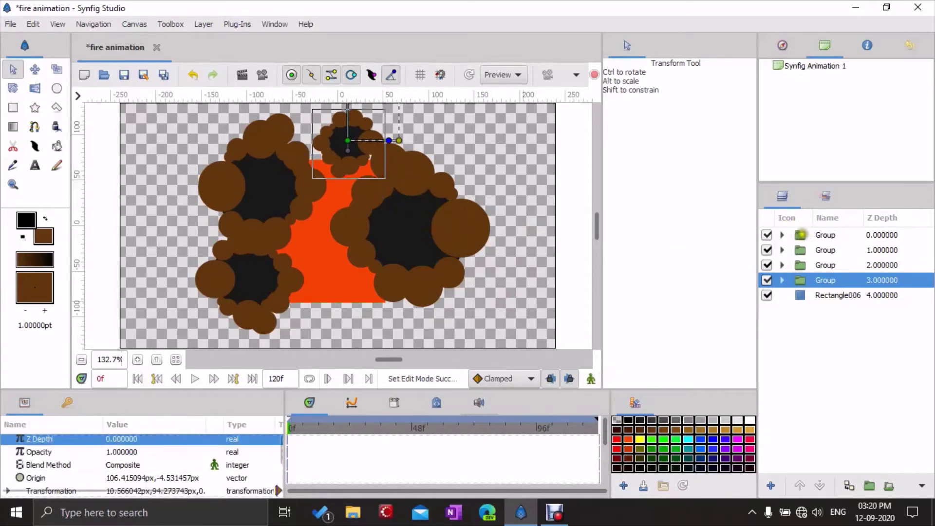
click(807, 235)
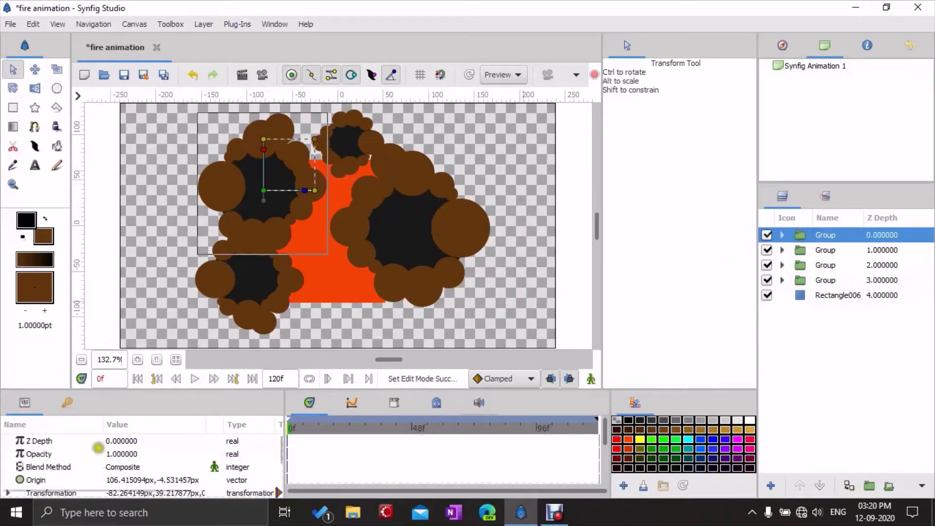
scroll(181, 464, down, 1)
click(112, 456)
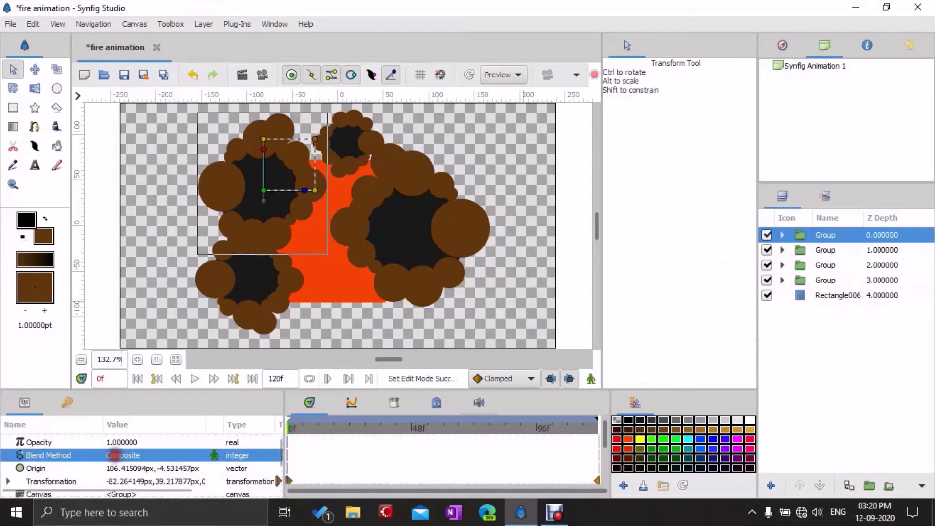
click(119, 455)
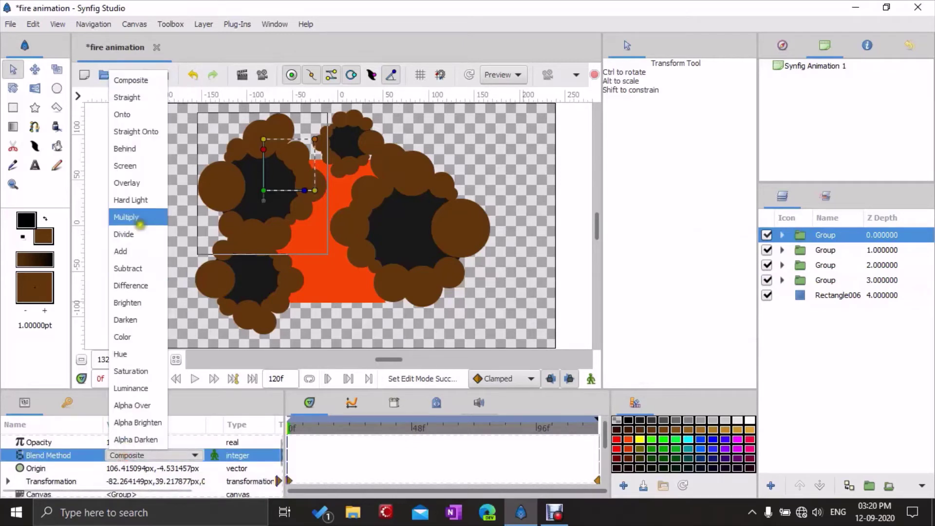
click(136, 406)
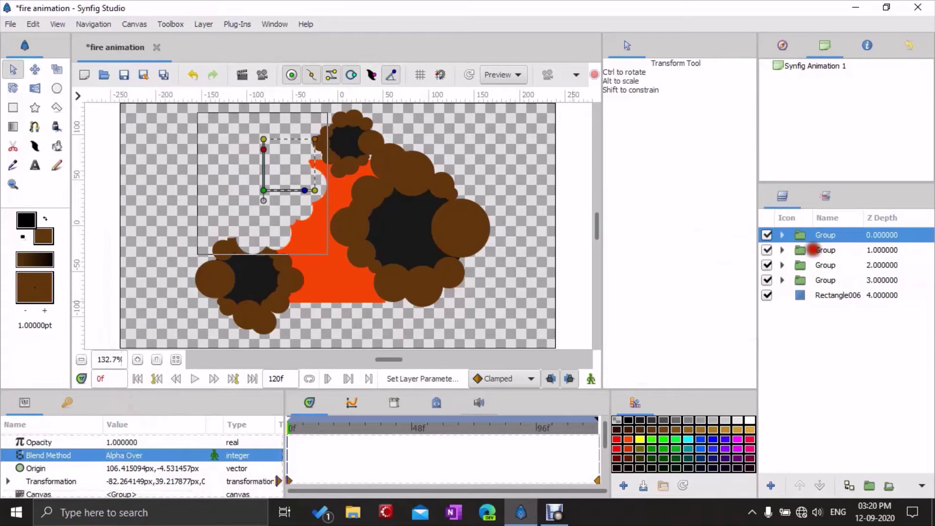
Set the lower-left, right-hand and top smoke groups' blend method to Alpha Over.
click(813, 250)
click(146, 465)
click(146, 415)
click(818, 265)
click(146, 467)
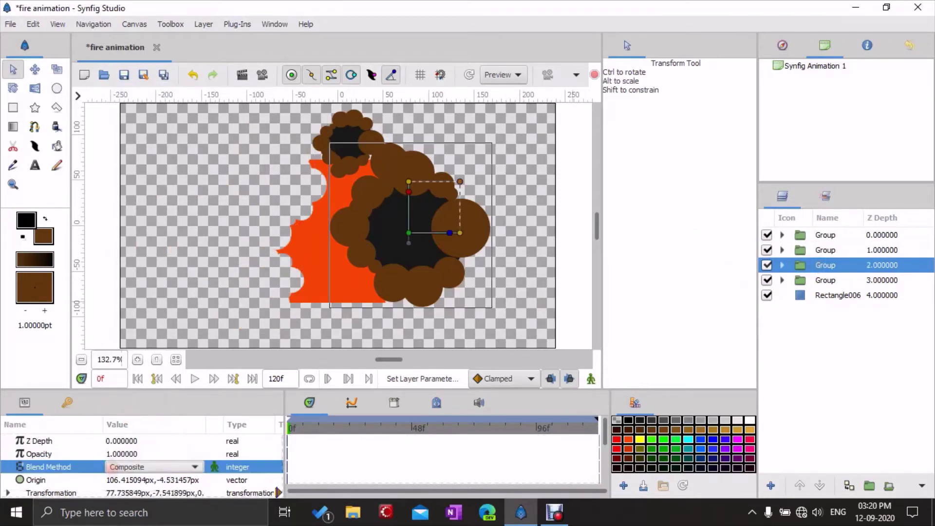
click(147, 415)
click(823, 280)
click(138, 467)
click(136, 417)
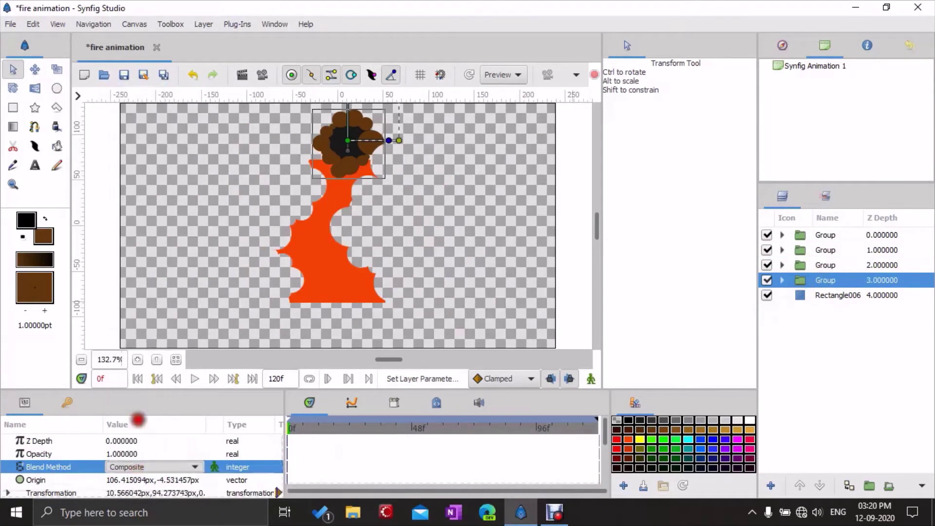
Select all the flame layers and combine them into one group.
click(801, 294)
shift+click(800, 235)
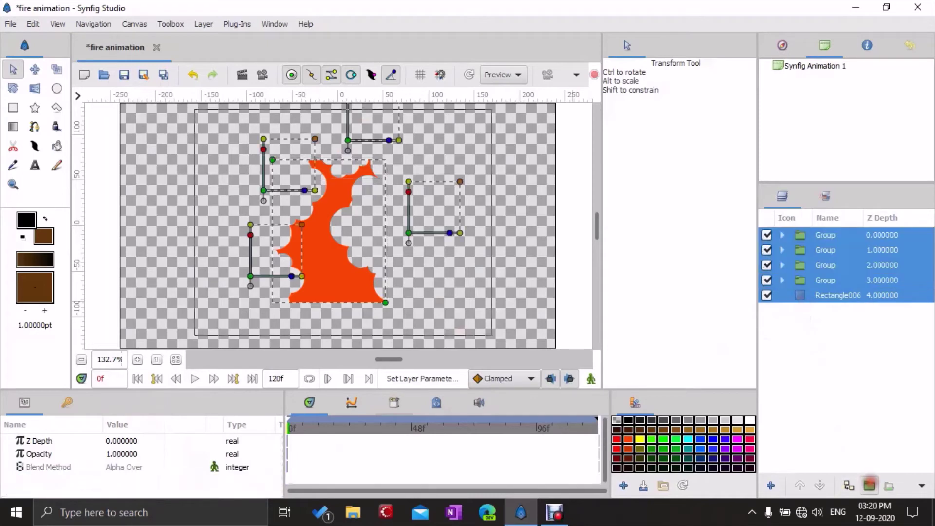
click(870, 486)
click(783, 235)
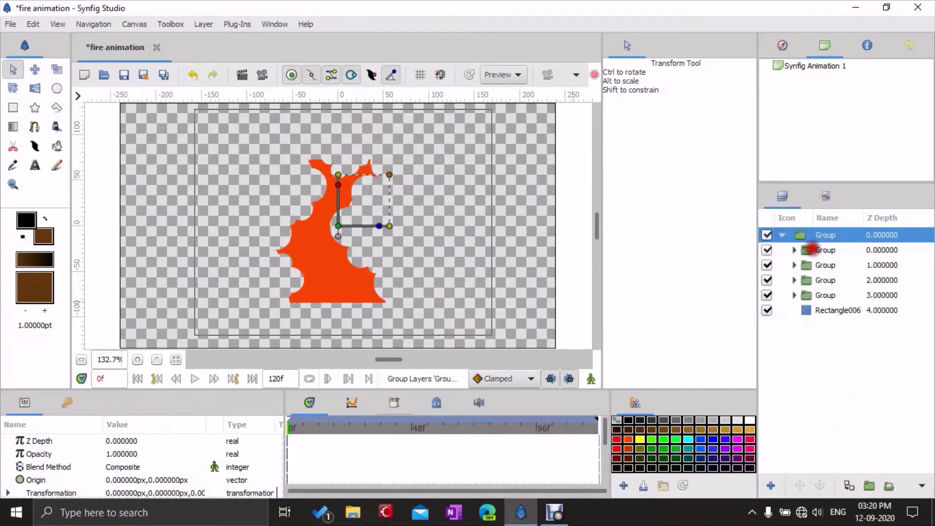
Add a Noise Distort layer inside the flame group to roughen its edges.
click(814, 250)
click(772, 485)
mouse_move(813, 326)
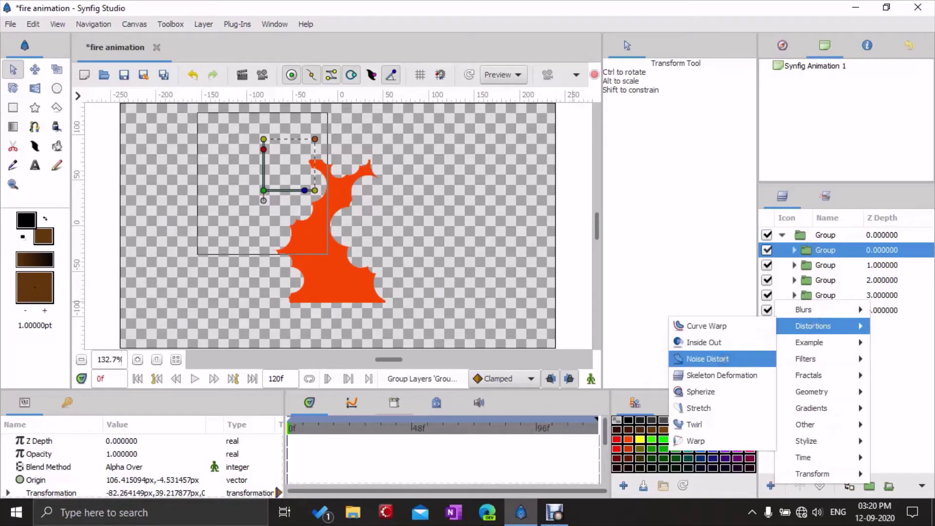
click(716, 359)
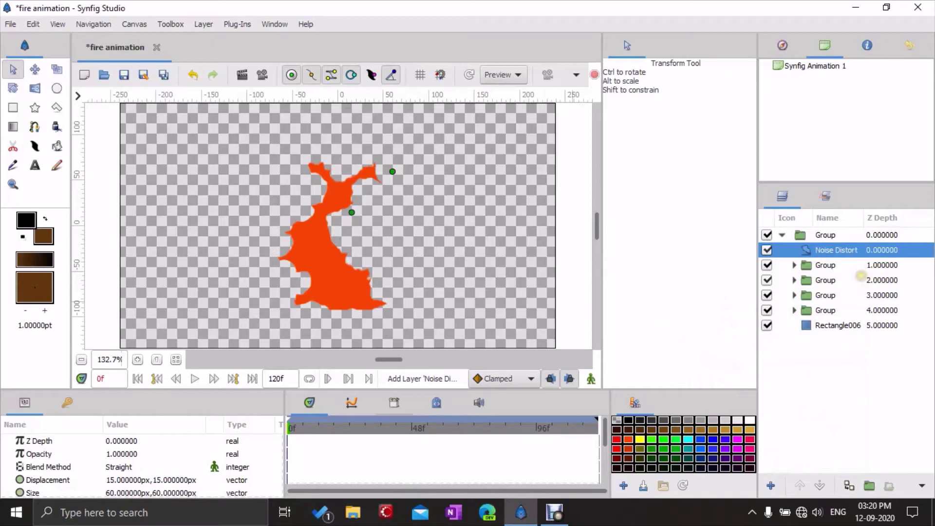
click(785, 234)
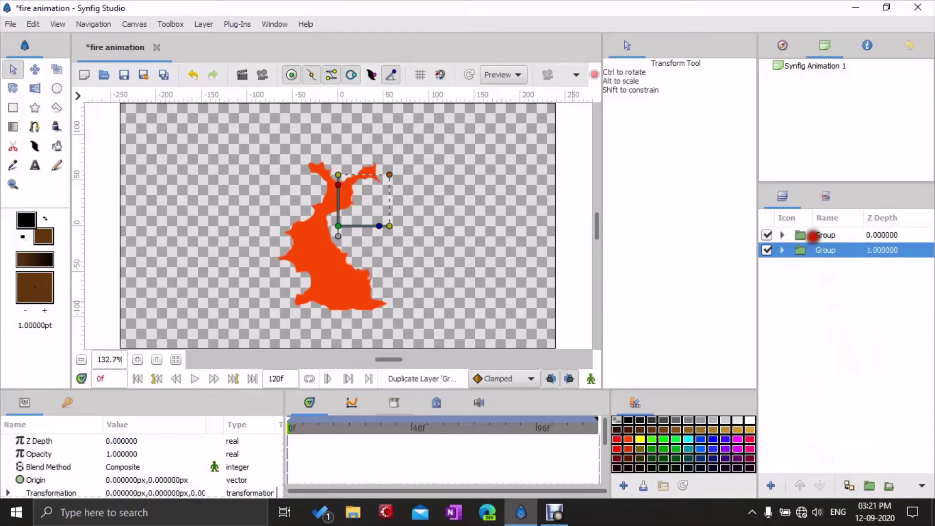
Rename the top flame group copy to 'inset' and expand it to reach its layers.
double_click(823, 235)
text(inset)
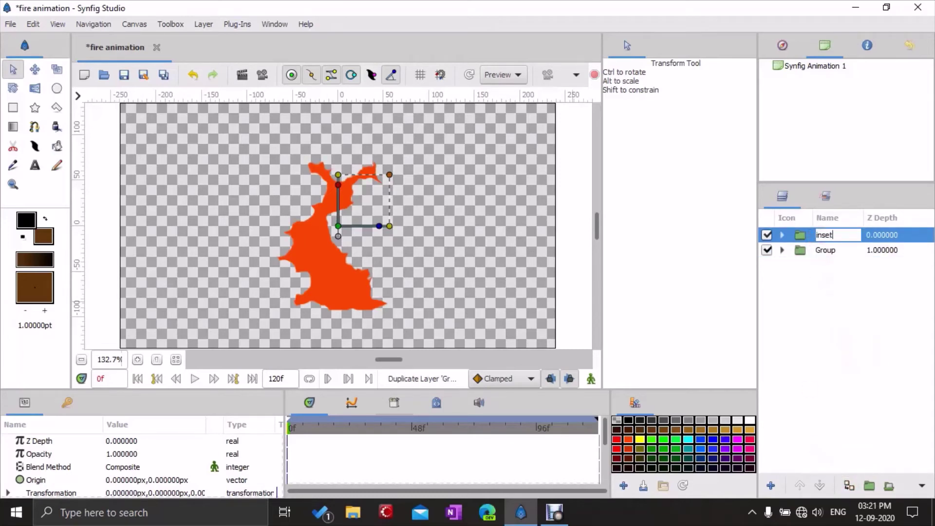
key(Return)
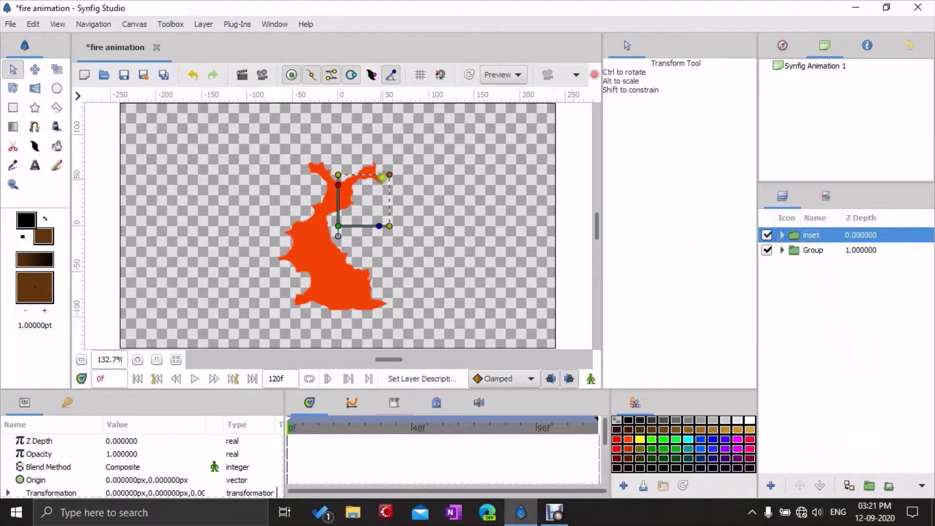
drag(389, 174, 380, 180)
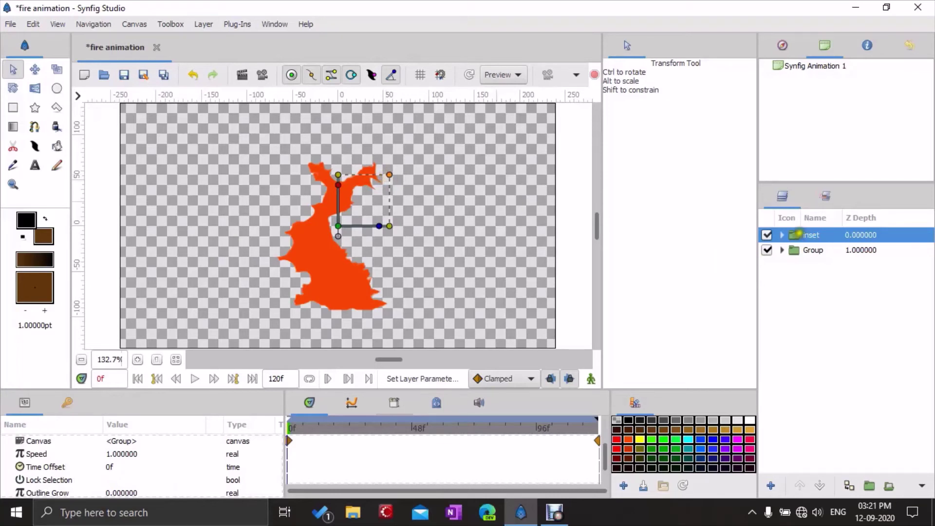
click(780, 236)
Recolour the inset copy's Rectangle006 to yellow-orange #FFAA00 by setting its hue to 40.
click(809, 324)
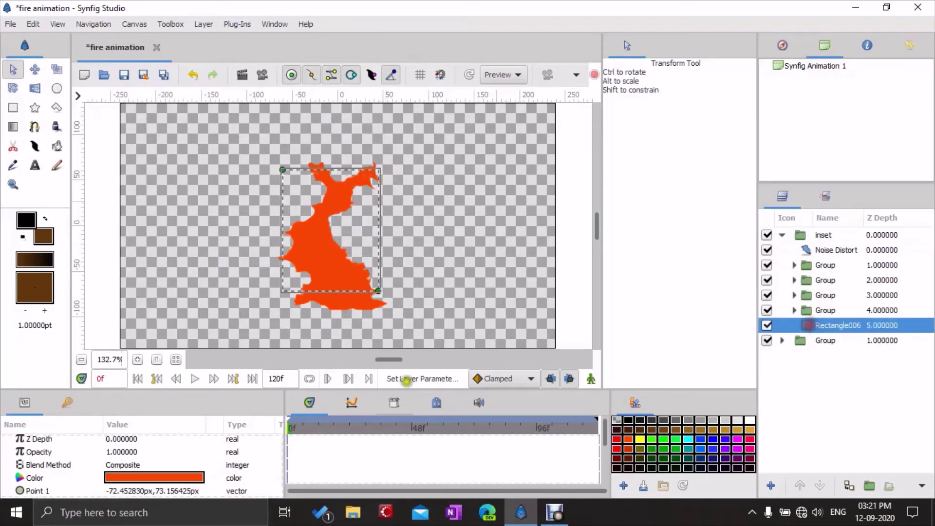
click(167, 476)
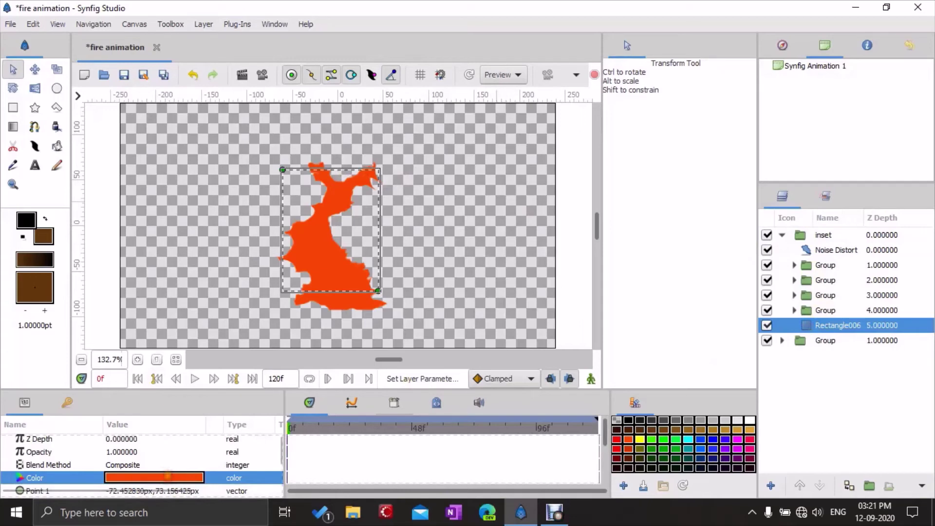
double_click(167, 476)
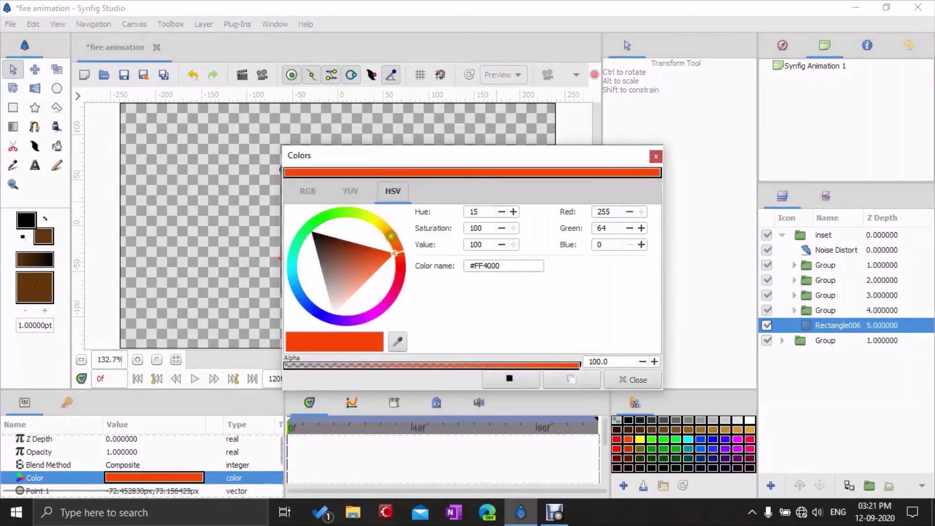
drag(392, 239, 384, 225)
click(632, 379)
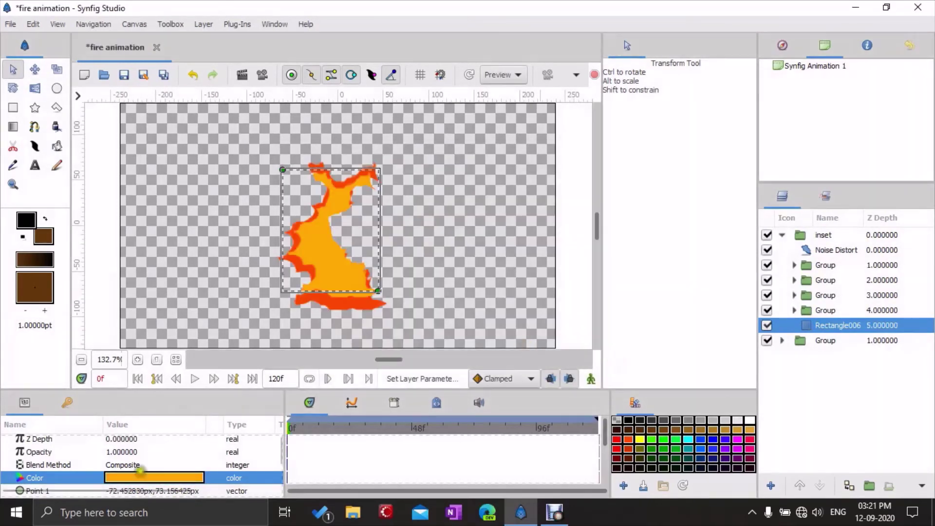
scroll(140, 470, down, 3)
scroll(140, 470, up, 1)
click(828, 250)
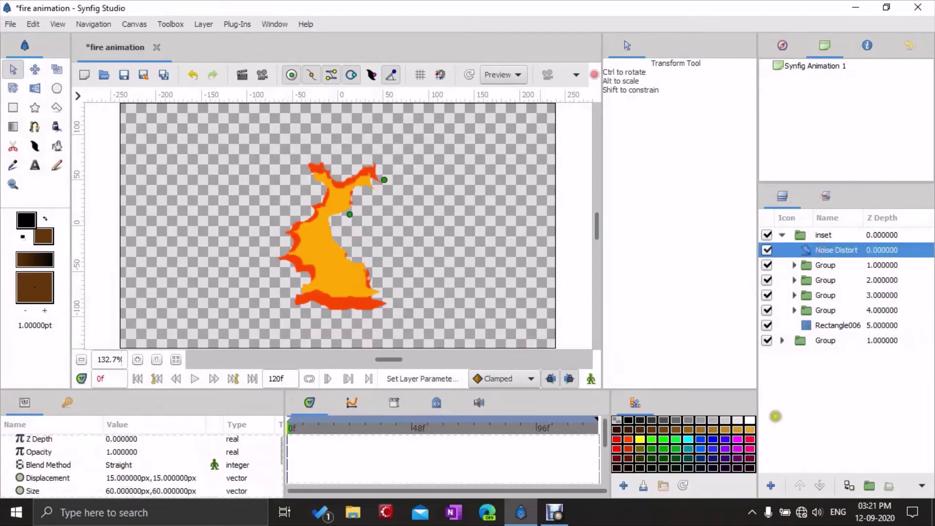
Add a Blur layer above the inset's Noise Distort layer.
click(771, 486)
mouse_move(811, 314)
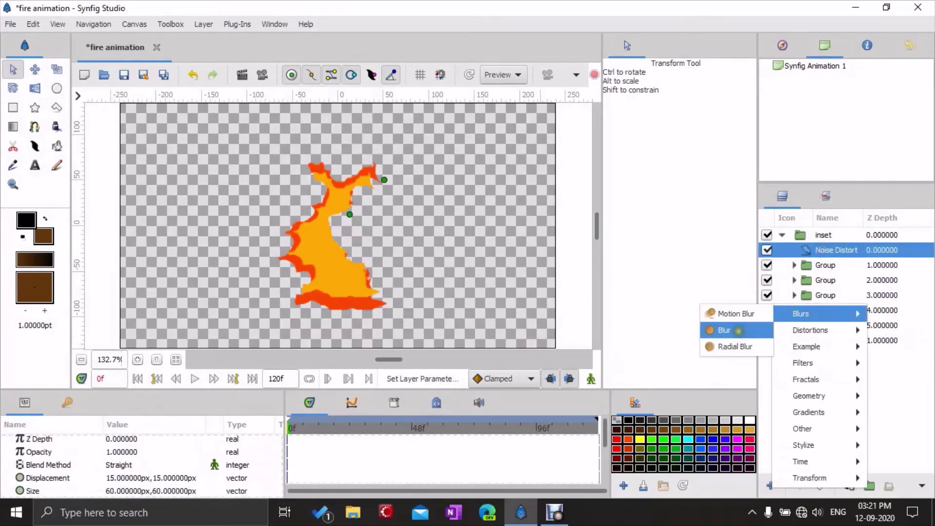
click(726, 330)
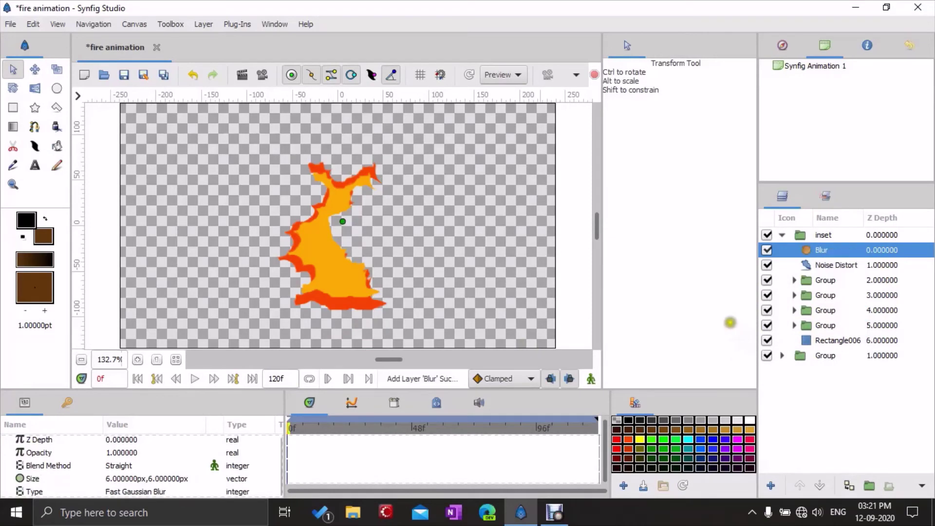
click(808, 235)
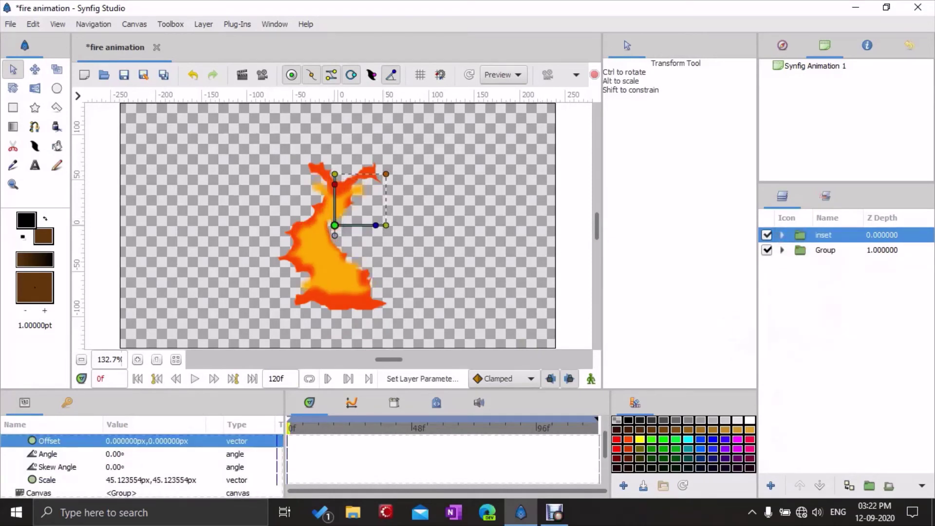
Set the inset group's Blend Method to Onto.
scroll(134, 445, up, 1)
scroll(134, 445, up, 1)
click(124, 467)
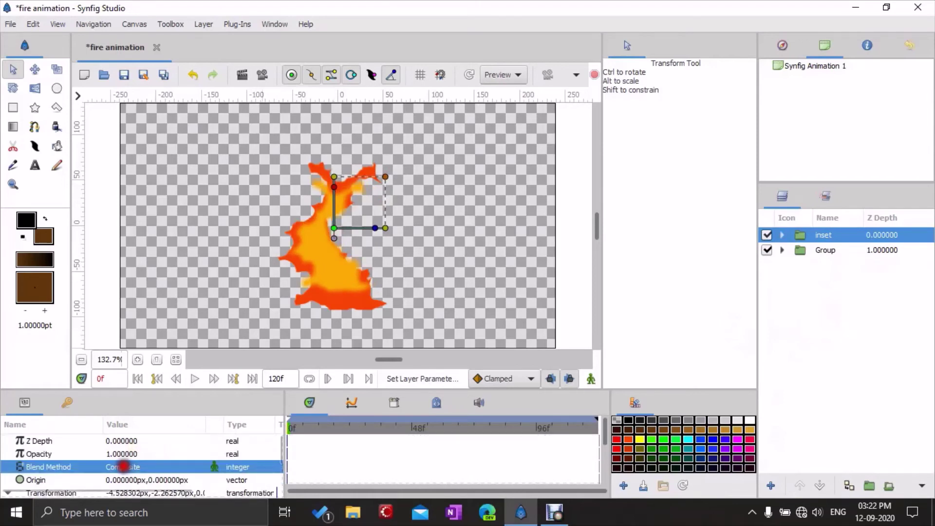
click(125, 466)
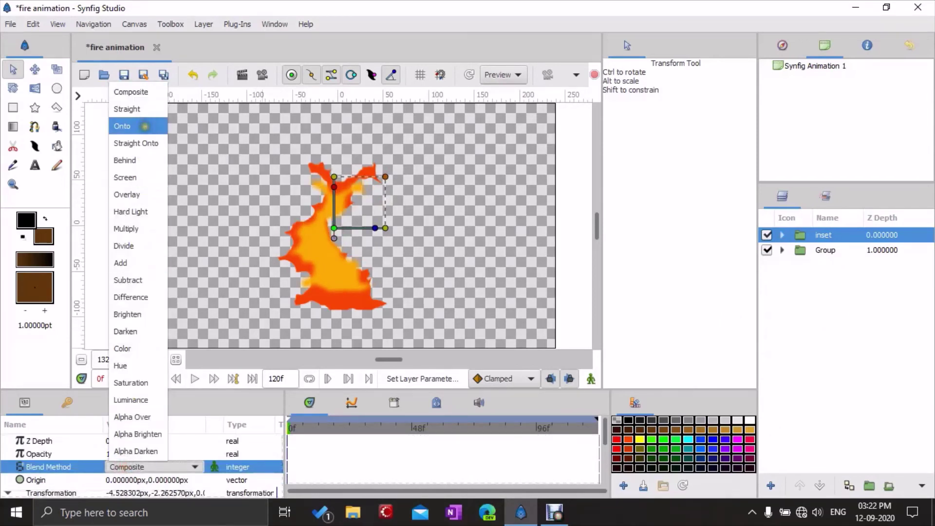
click(144, 126)
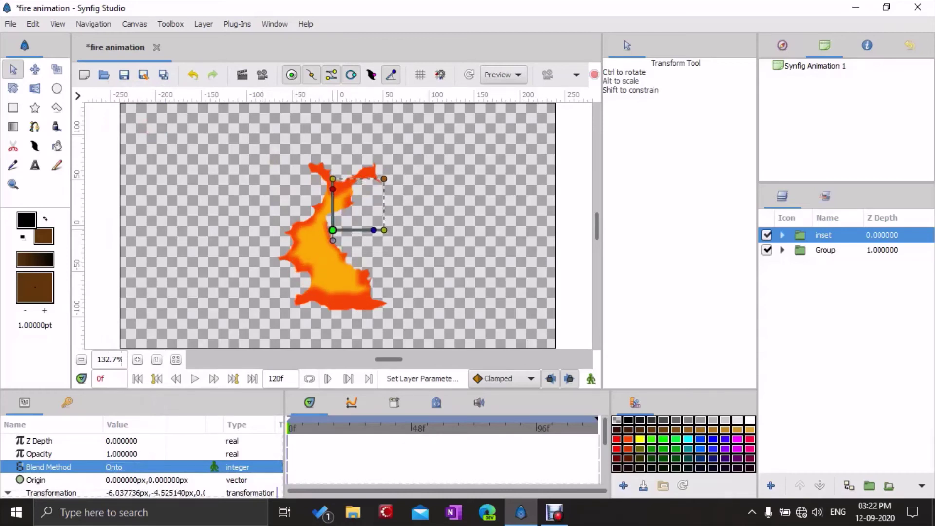
Nudge the inset slightly, stretch it a little taller, and bring up the Preview settings.
drag(334, 228, 333, 230)
drag(333, 174, 333, 178)
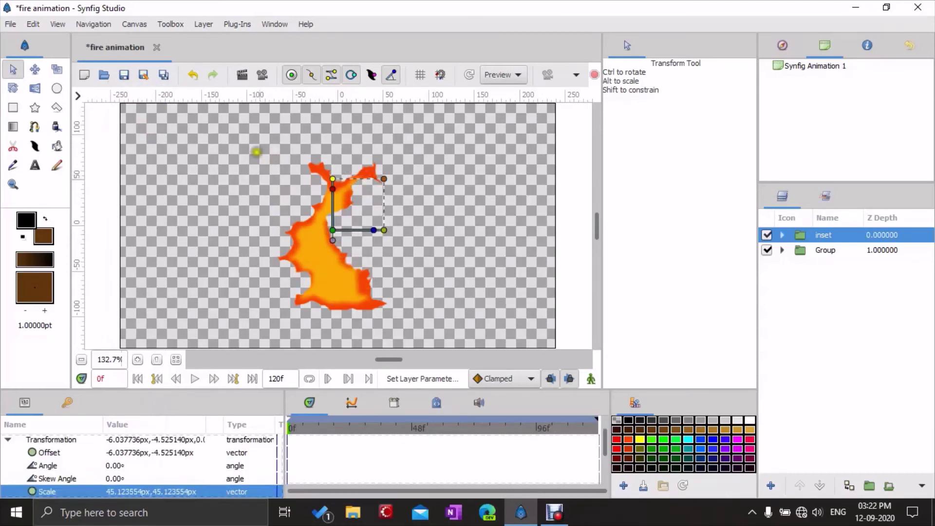
click(262, 75)
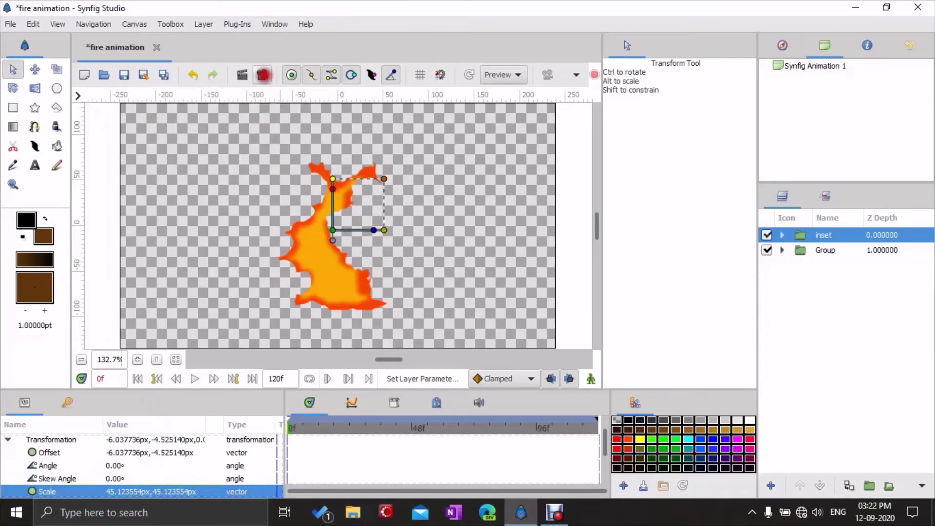